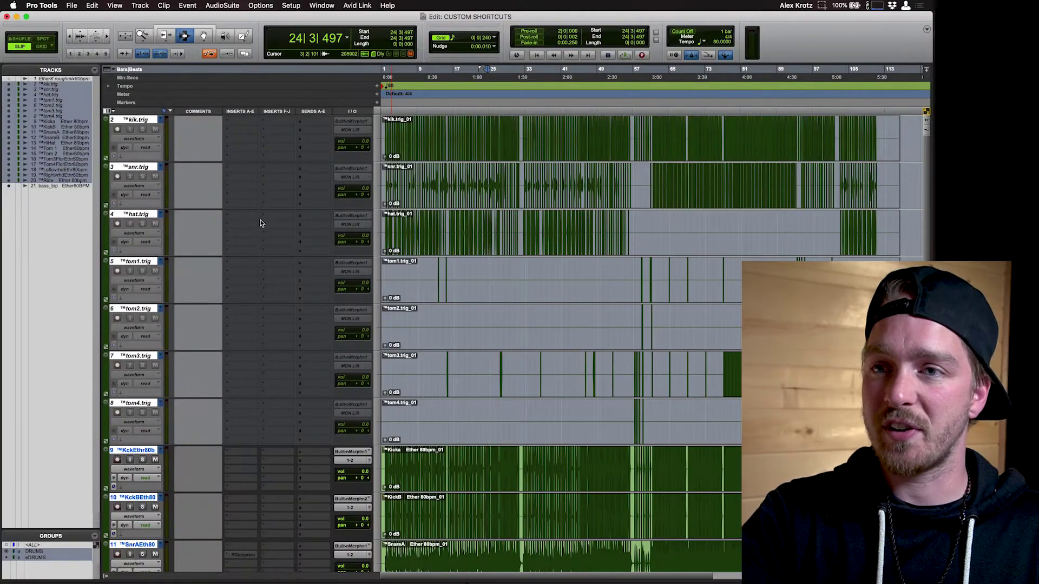
# - In Mission Control, move Notes to a new space and add the aProjects Finder window beside it
pyautogui.hotkey('ctrl', 'Up')
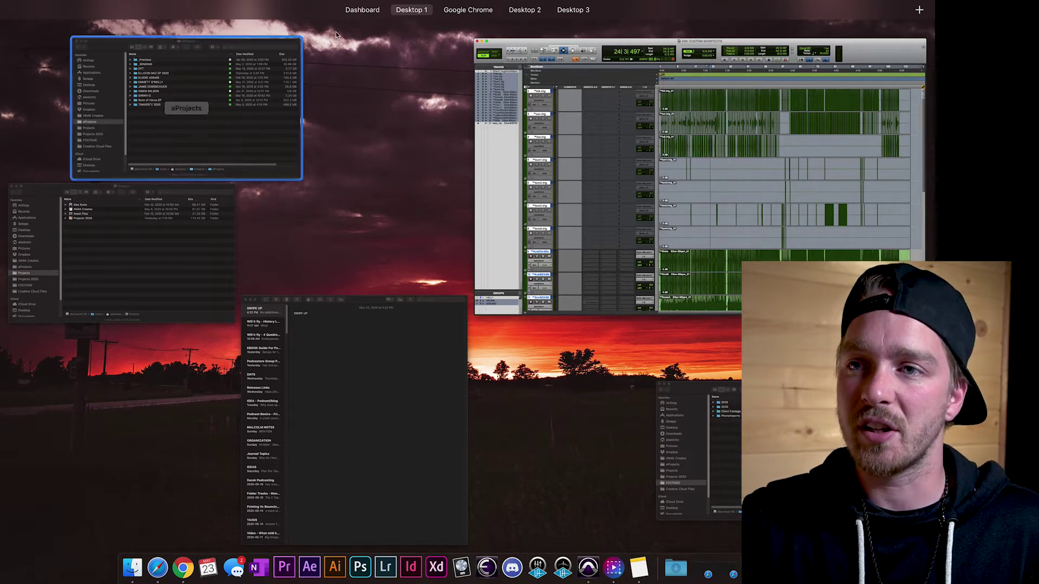
pyautogui.moveTo(448, 10)
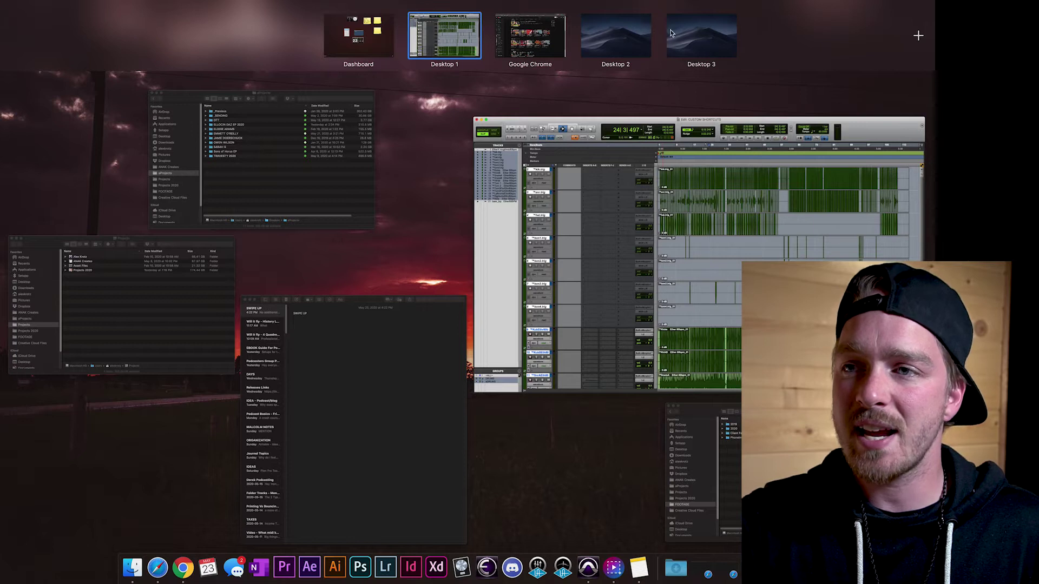
pyautogui.moveTo(654, 44)
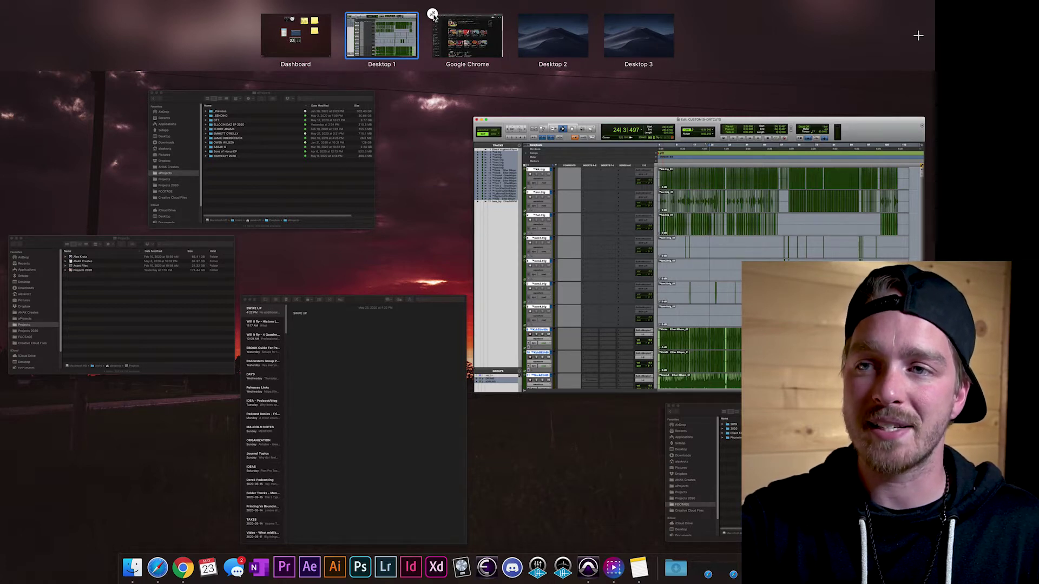
pyautogui.moveTo(541, 34)
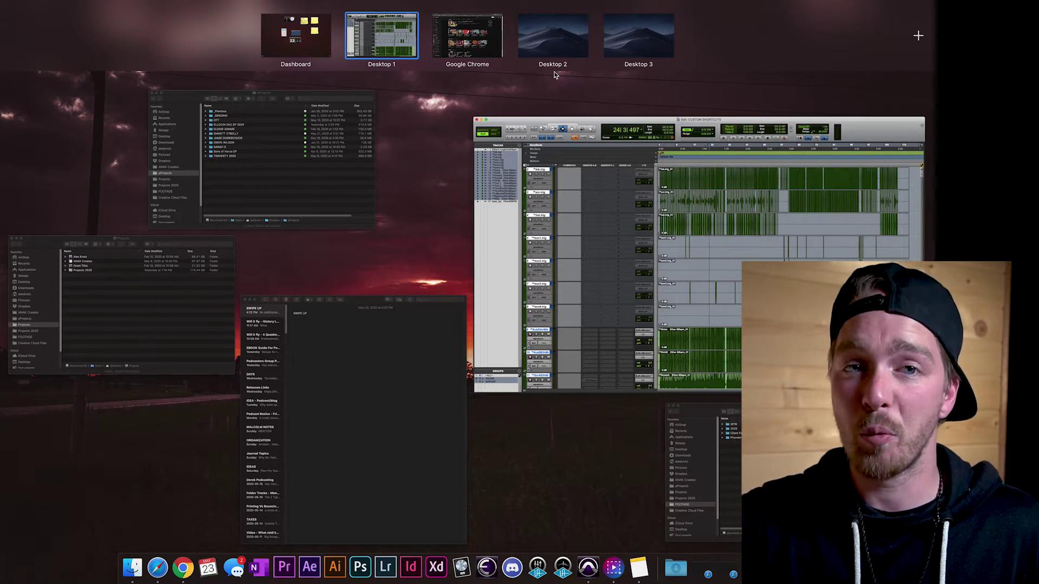
pyautogui.moveTo(552, 36); pyautogui.dragTo(452, 47)
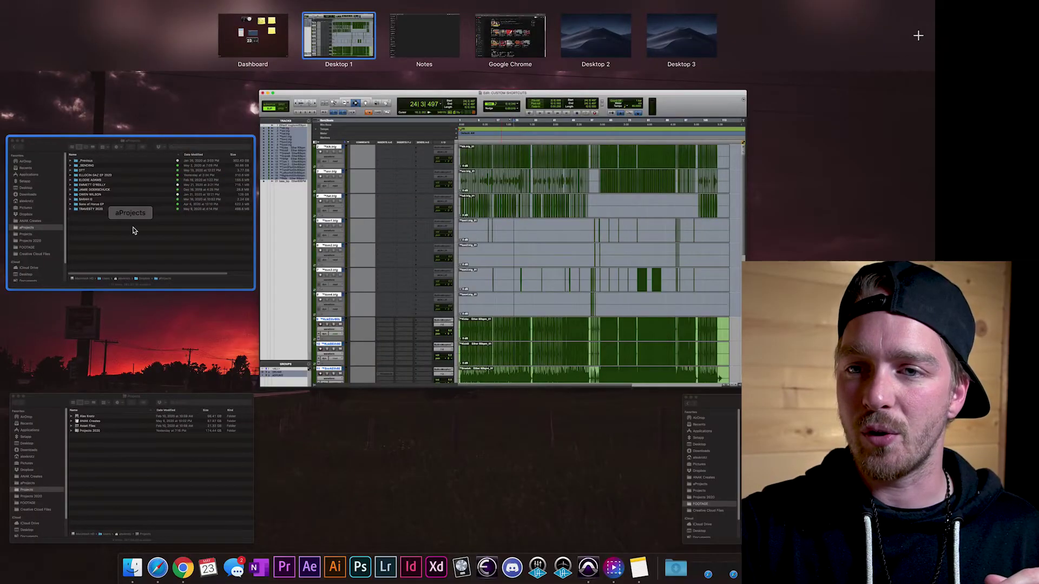
pyautogui.moveTo(133, 230); pyautogui.dragTo(454, 42)
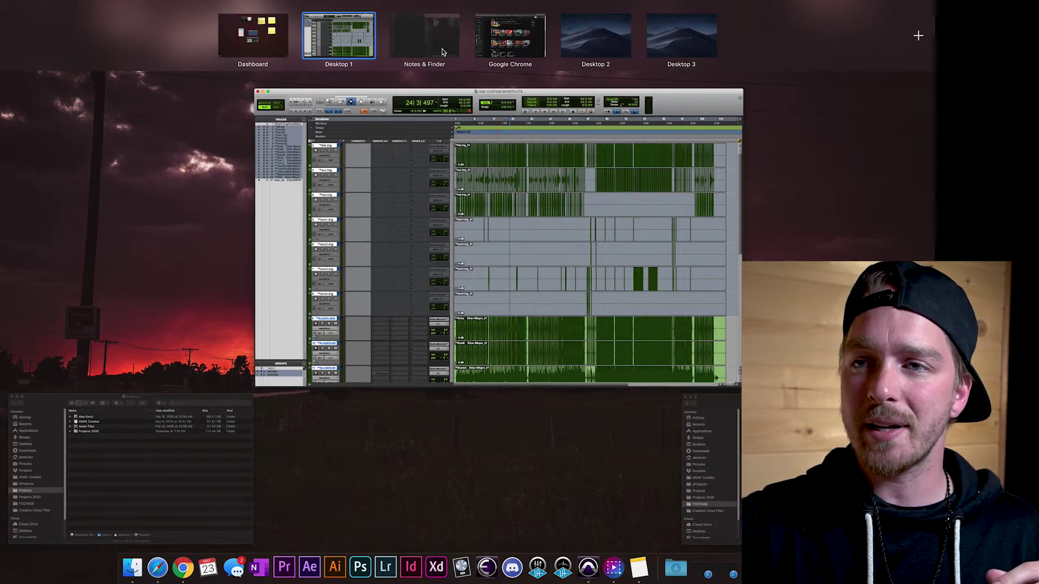
# - Switch to the Notes & Finder space and drag the divider right to widen Notes
pyautogui.click(444, 47)
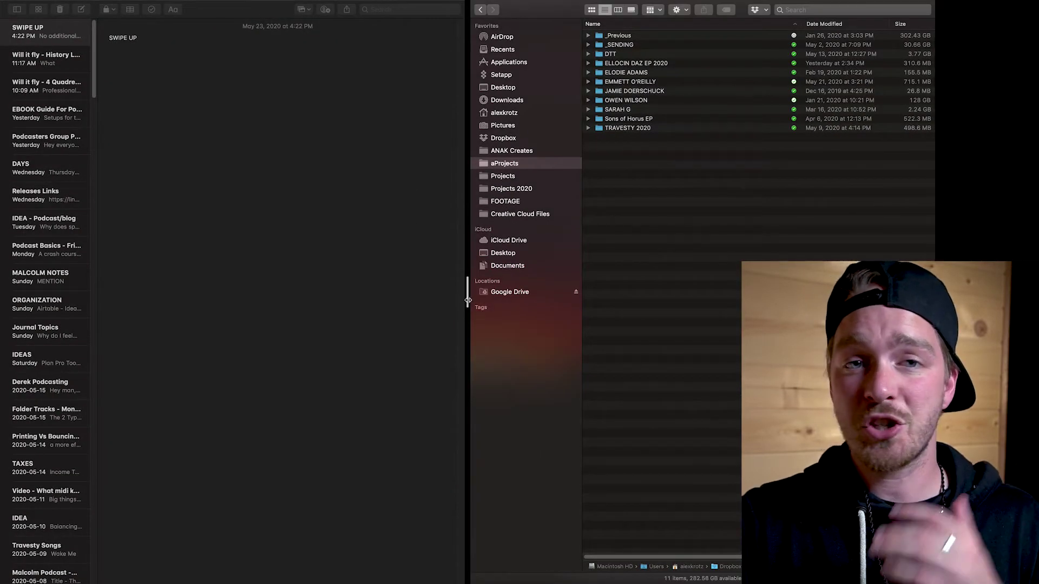
pyautogui.moveTo(468, 299); pyautogui.dragTo(580, 298)
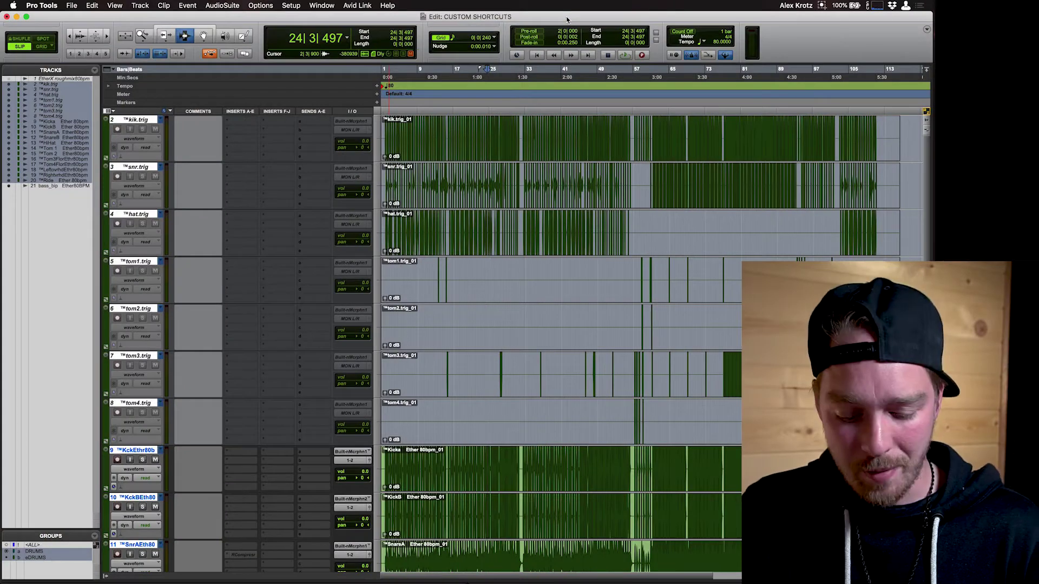
pyautogui.press('super+Tab')
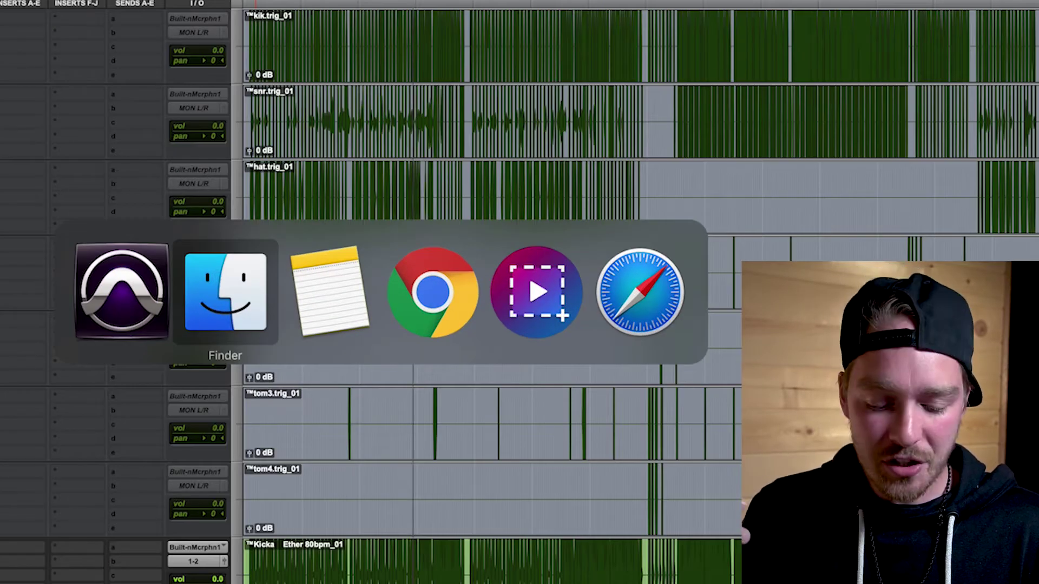
pyautogui.press('super+Tab')
pyautogui.press('super+Tab')
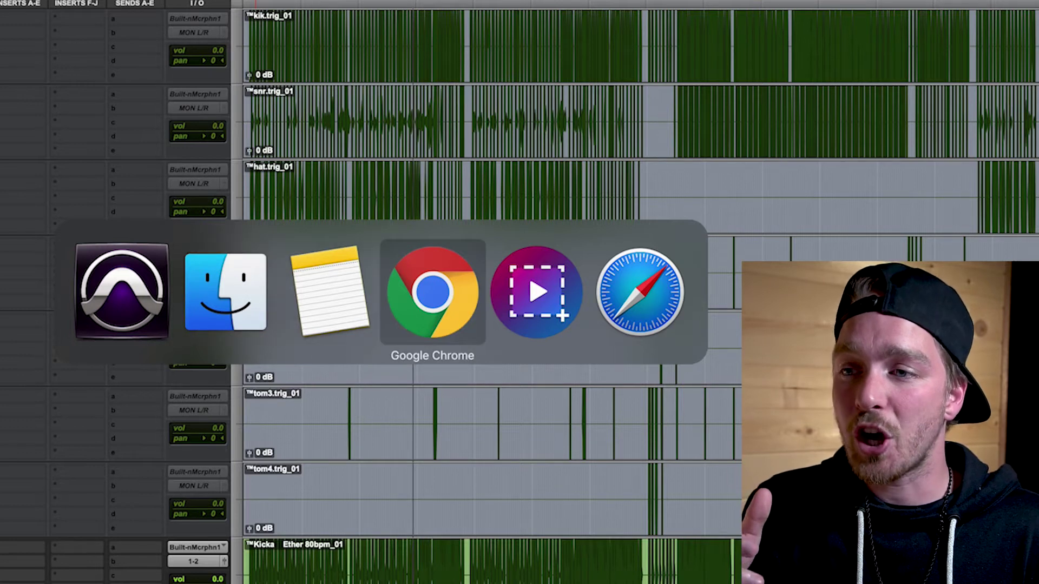
pyautogui.press('super+Tab')
pyautogui.press('super+Tab')
pyautogui.press('super+Tab')
pyautogui.press('super+Tab')
pyautogui.press('super+Tab')
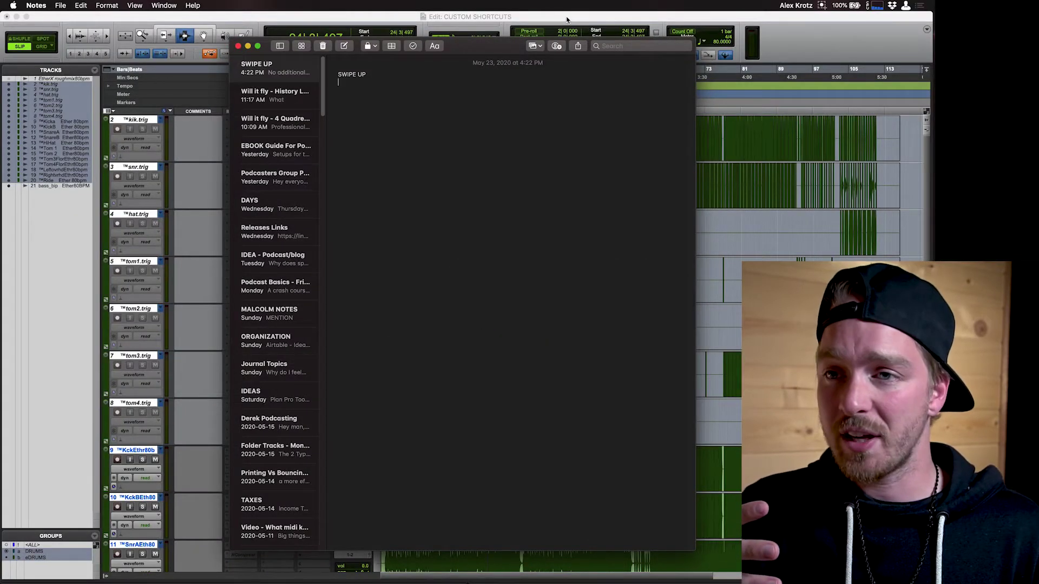
pyautogui.press('super+Tab')
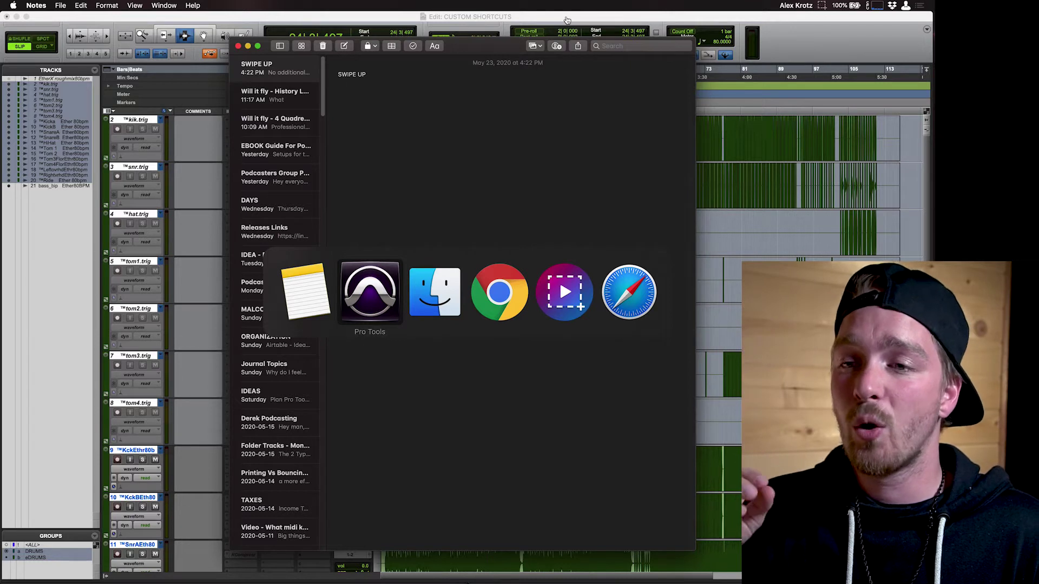
pyautogui.press('super+shift+Tab')
pyautogui.press('super+shift+Tab')
pyautogui.press('super+shift+Tab')
pyautogui.press('super+shift+Tab')
pyautogui.press('super+shift+Tab')
pyautogui.press('super+shift+Tab')
pyautogui.press('super+shift+Tab')
pyautogui.press('super+shift+Tab')
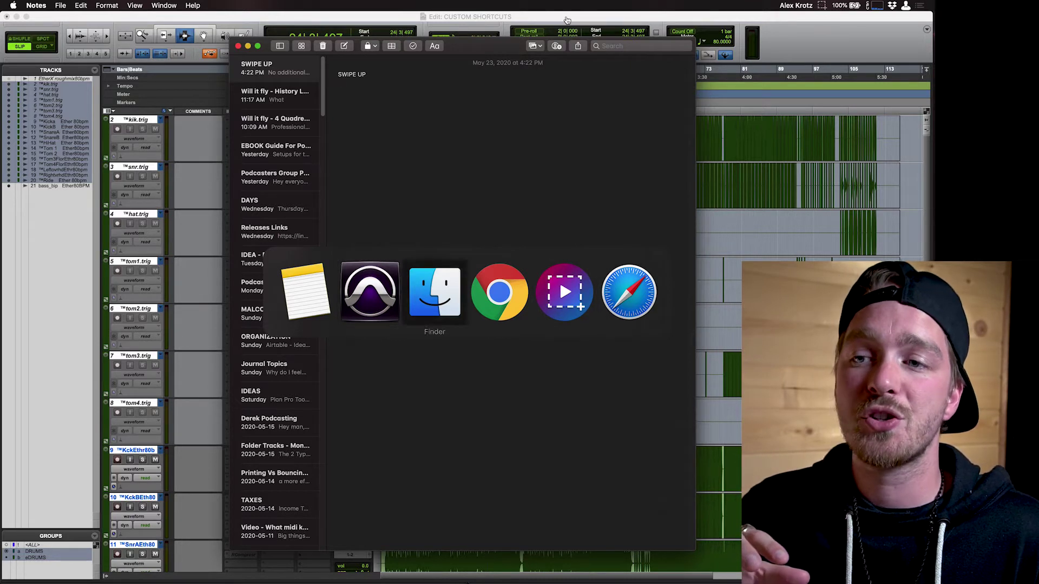
pyautogui.press('super+shift+Tab')
pyautogui.press('super+shift+Tab')
pyautogui.press('super+shift+Tab')
pyautogui.press('super+Tab')
pyautogui.press('super+shift+Tab')
pyautogui.press('super+shift+Tab')
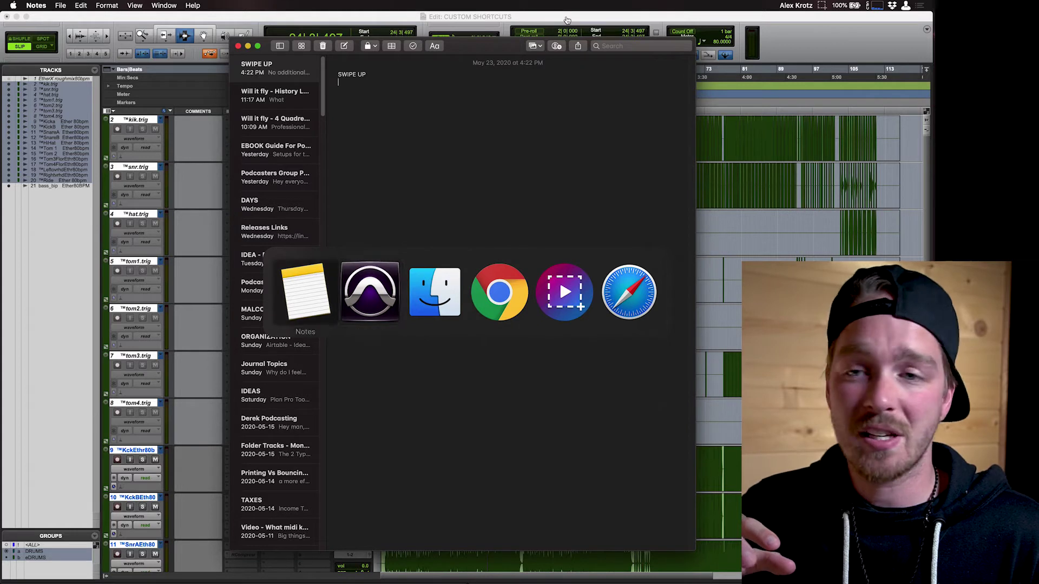
pyautogui.press('super+Tab')
pyautogui.press('super+Tab')
pyautogui.press('super+Tab')
pyautogui.press('super+shift+Tab')
pyautogui.press('super+shift+Tab')
pyautogui.press('super+shift+Tab')
pyautogui.press('super+shift+Tab')
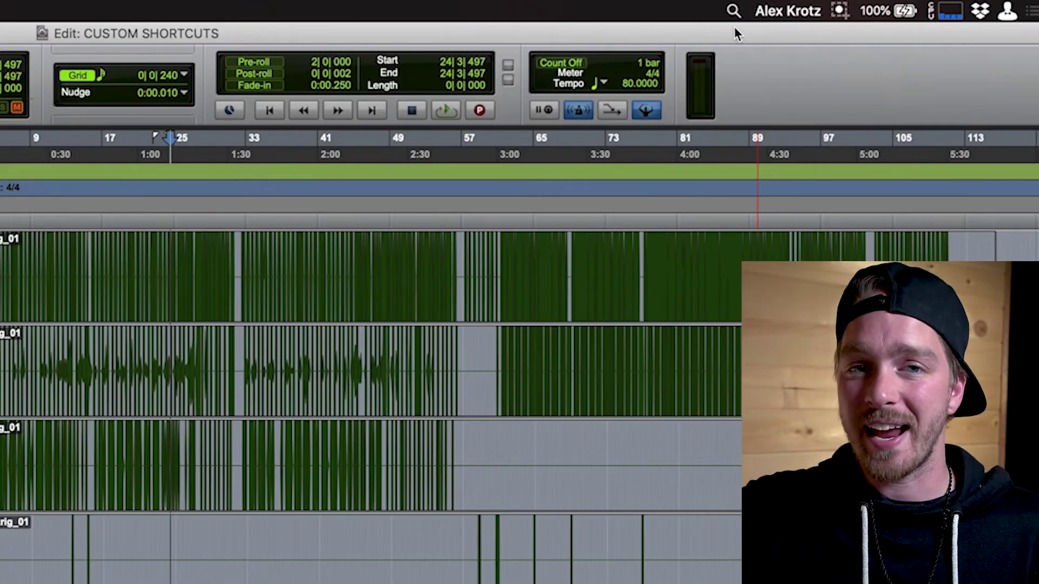
# - Open System Preferences via Spotlight and view Spotlight's categories and keyboard shortcut
pyautogui.click(734, 12)
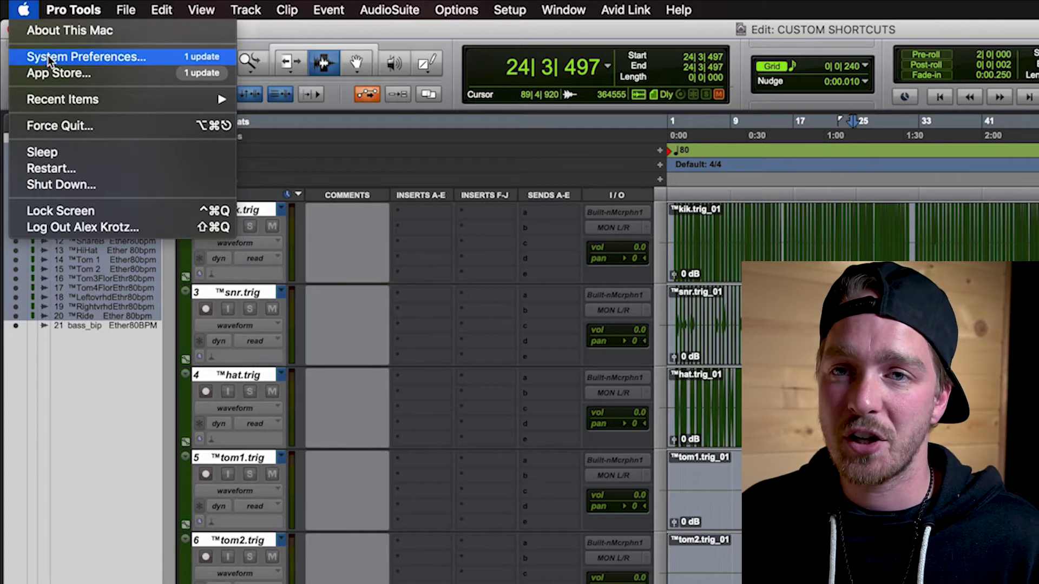
pyautogui.click(49, 61)
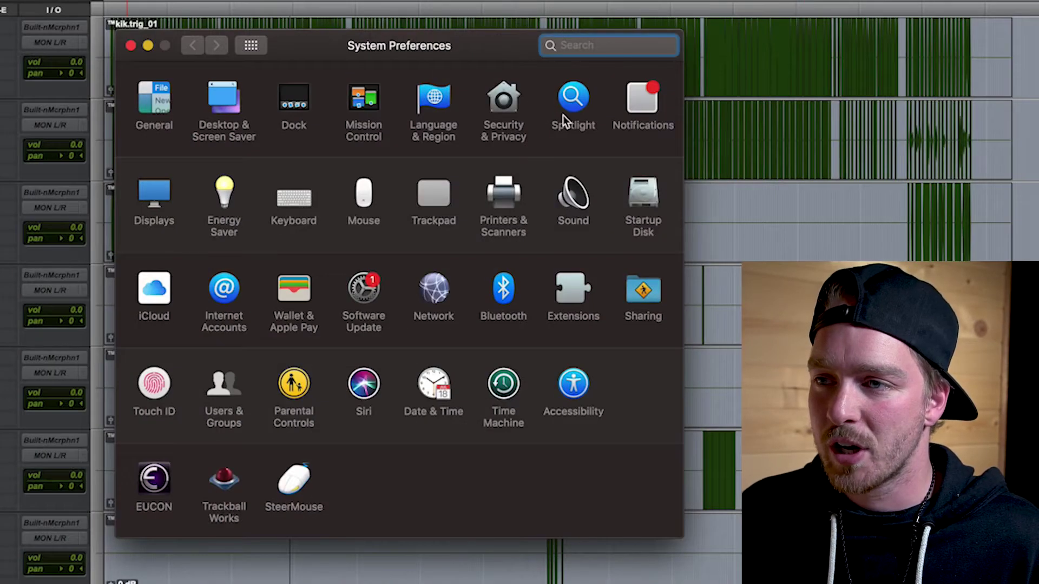
pyautogui.click(562, 115)
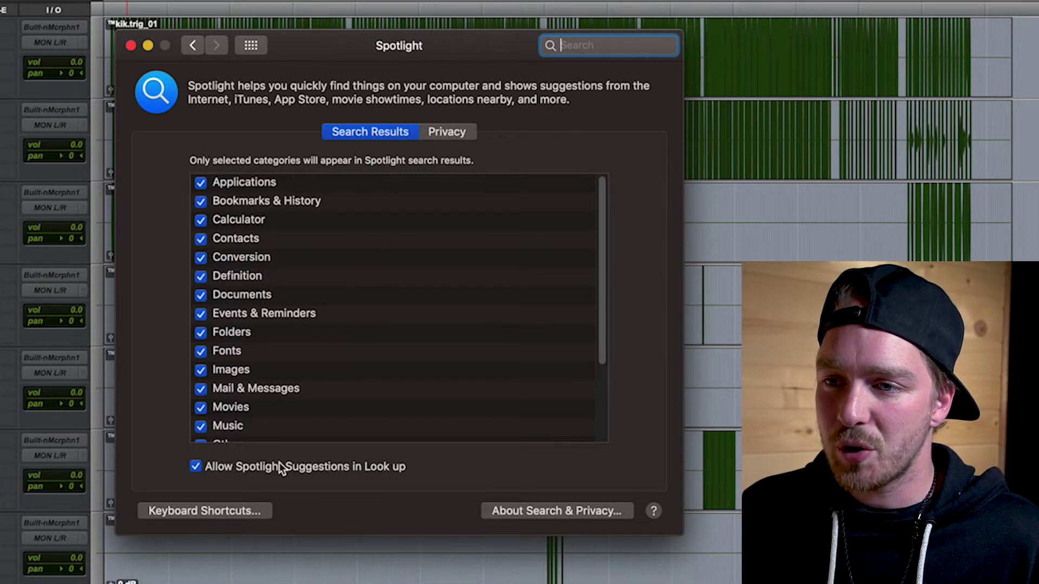
pyautogui.click(238, 510)
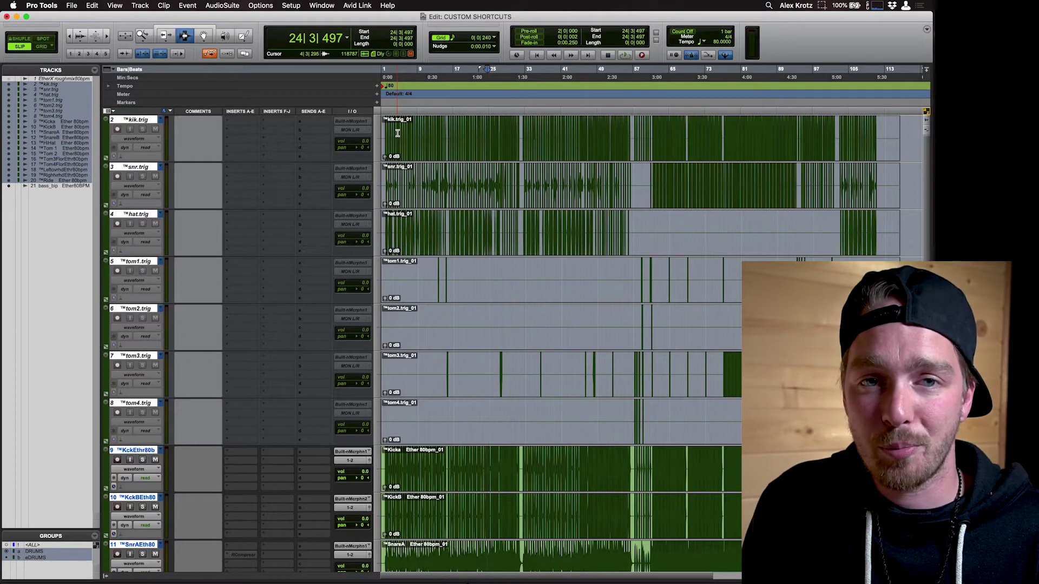
pyautogui.press('super+space')
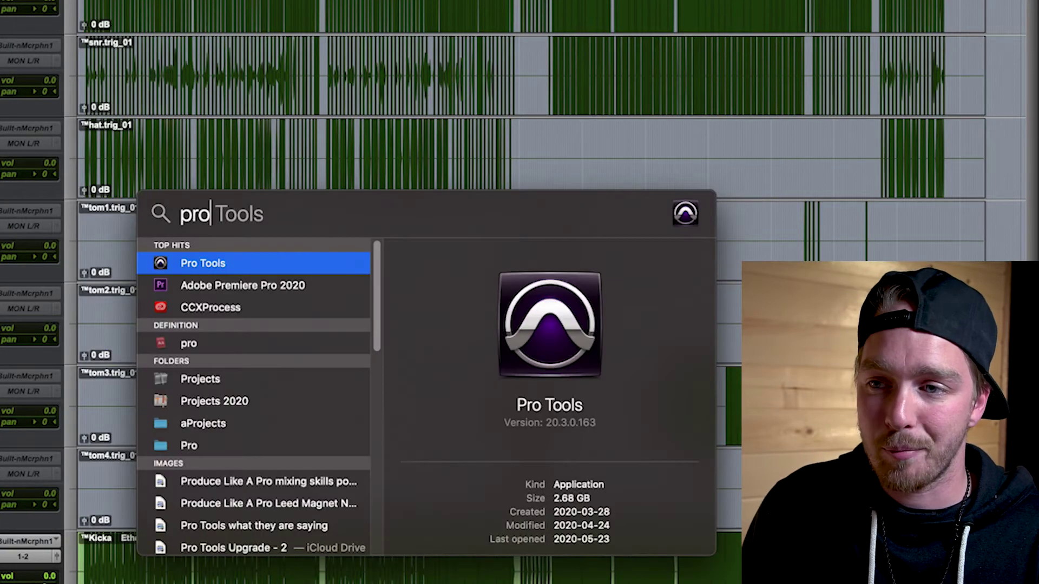
pyautogui.press('Return')
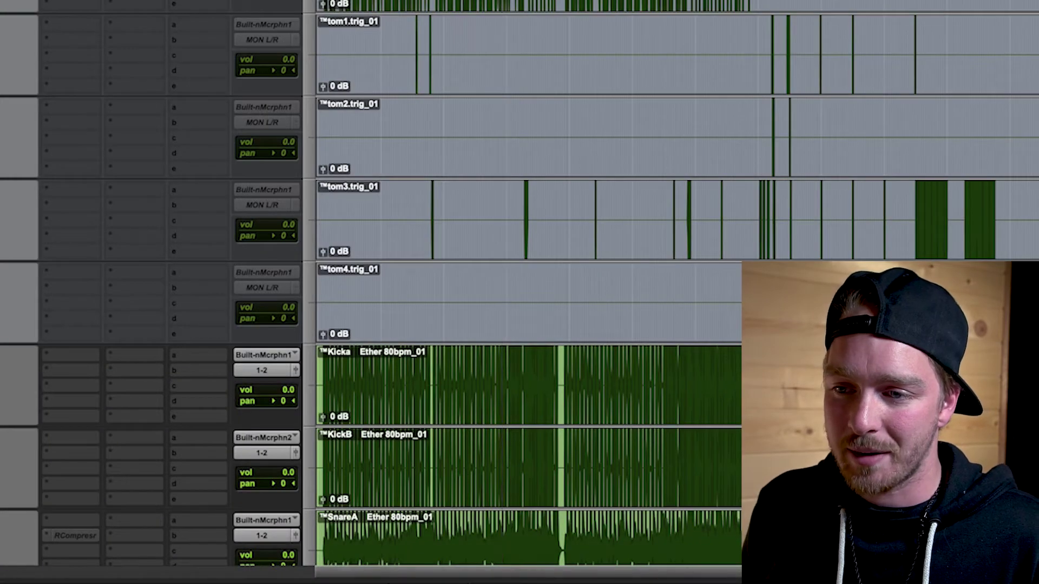
pyautogui.moveTo(365, 553)
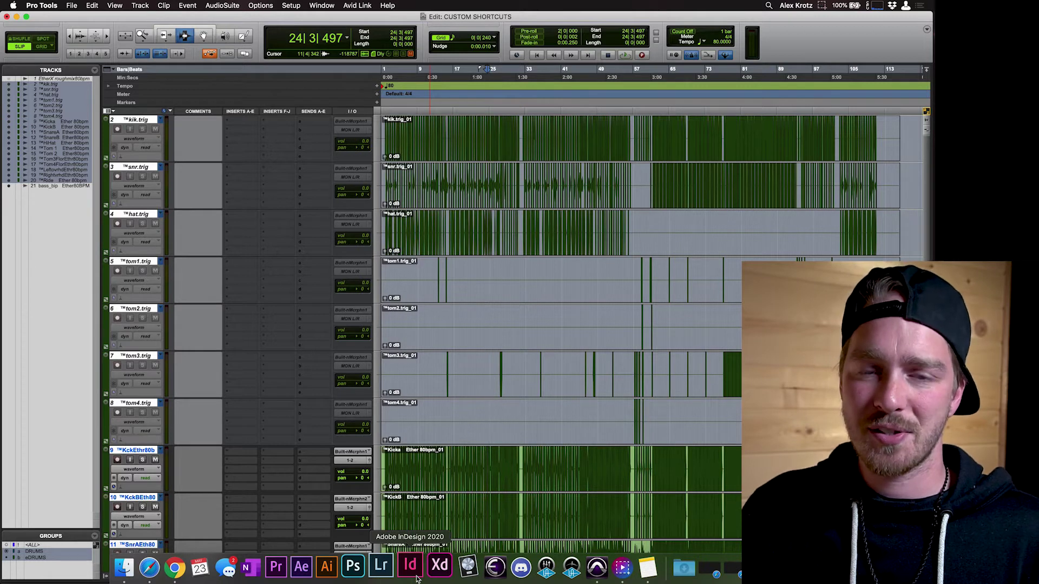
pyautogui.click(13, 5)
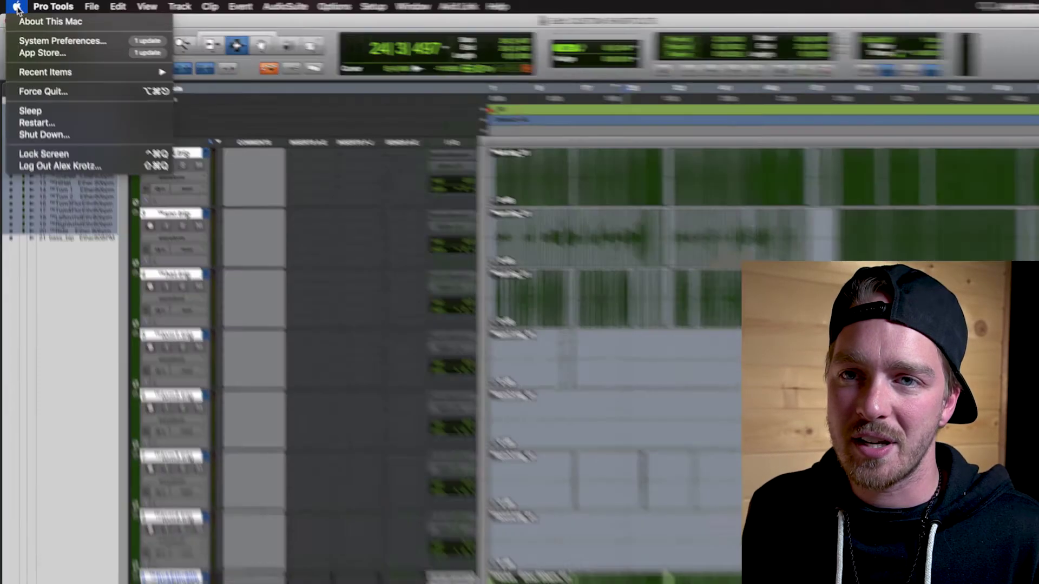
pyautogui.click(33, 34)
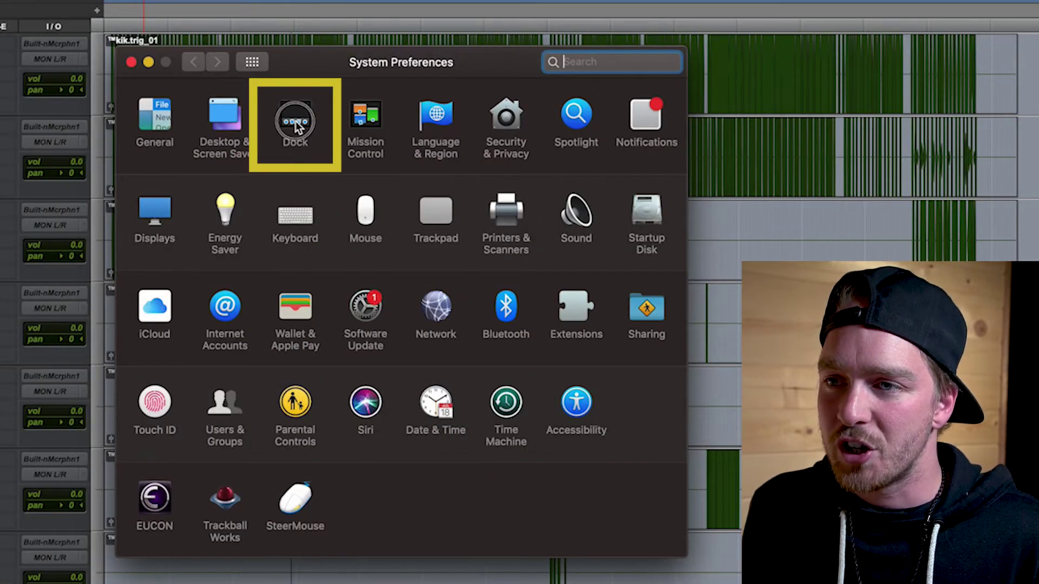
pyautogui.click(295, 124)
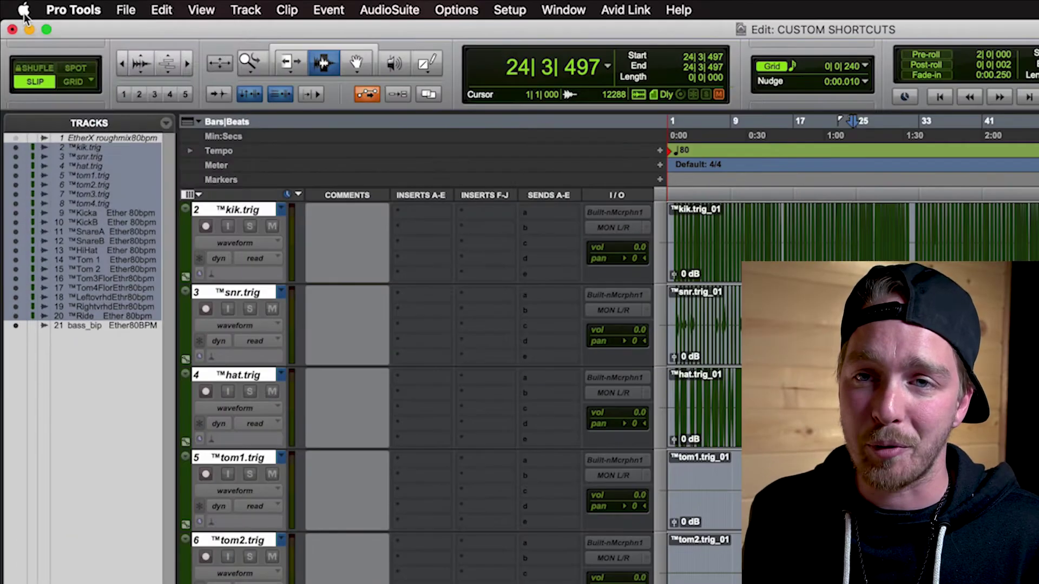
# - Set the Retina display resolution to Scaled, More Space (looks like 1920 × 1200)
pyautogui.click(13, 6)
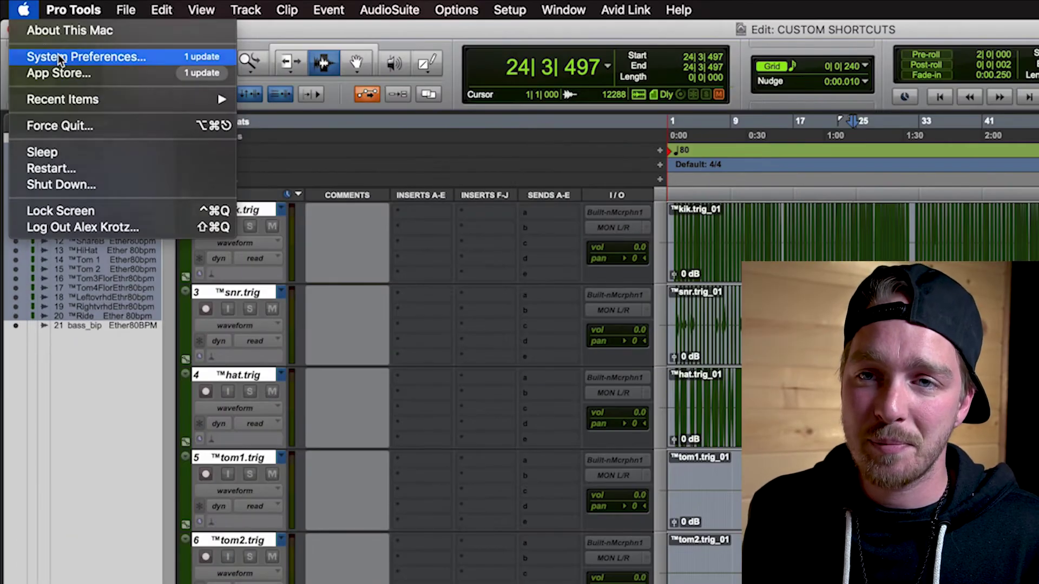
pyautogui.click(47, 31)
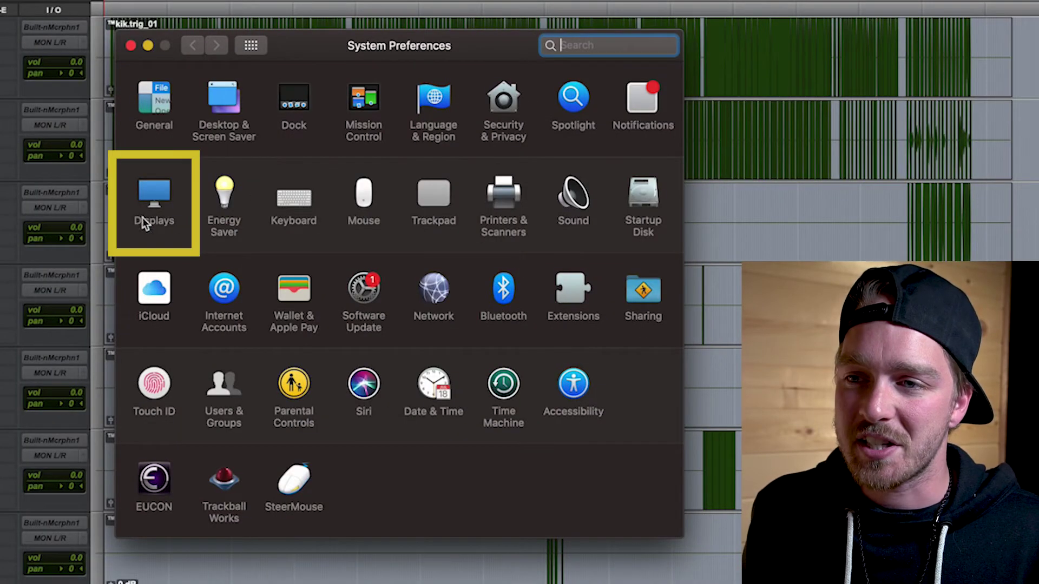
pyautogui.click(161, 190)
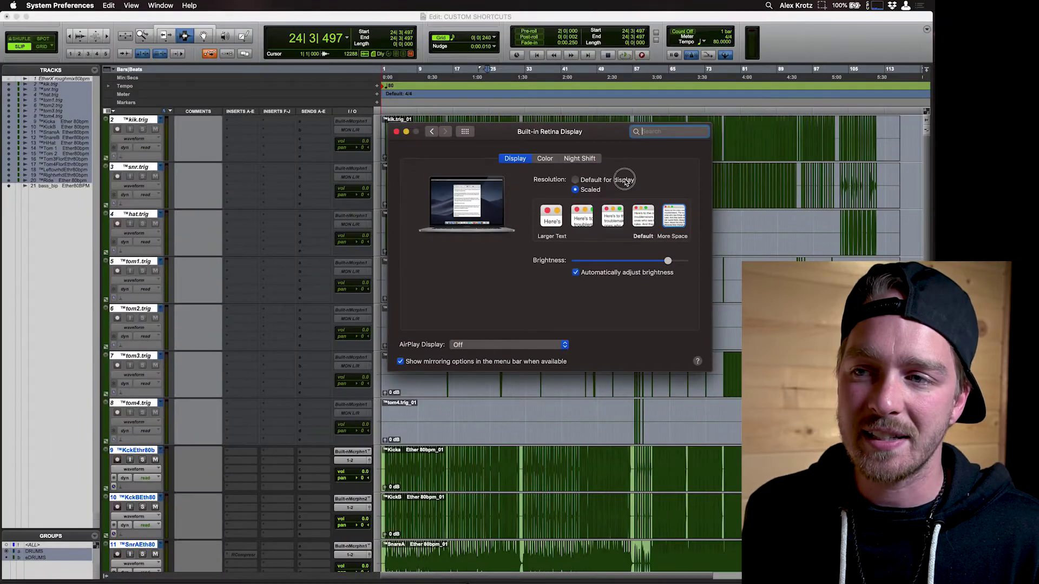
pyautogui.click(625, 181)
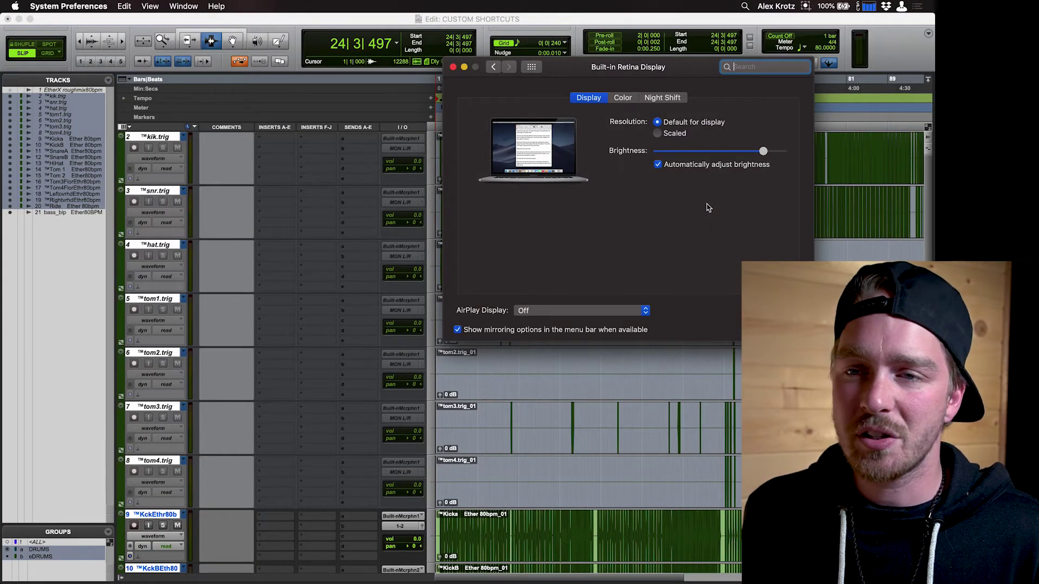
pyautogui.click(657, 134)
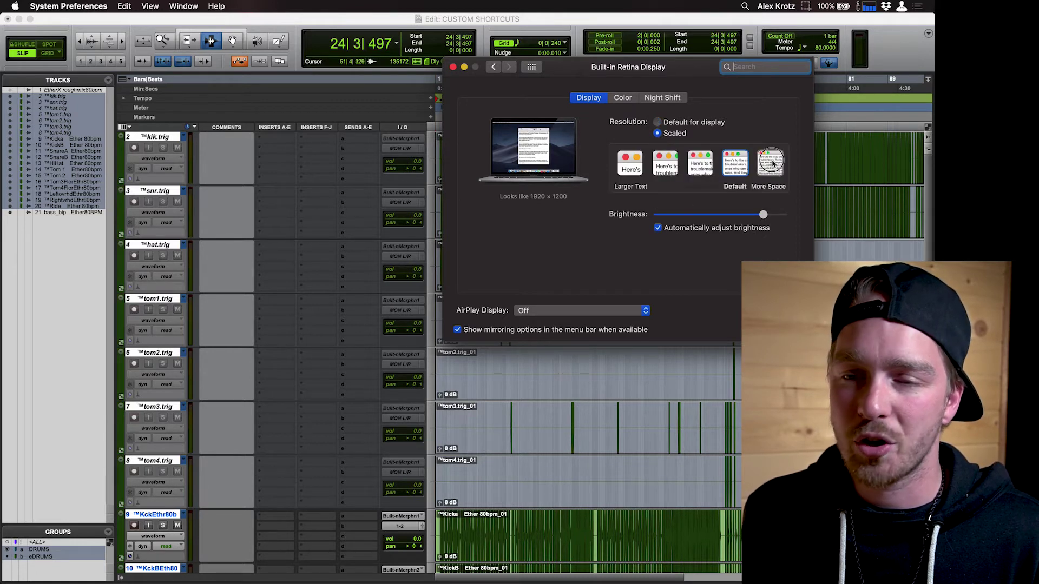
pyautogui.click(771, 162)
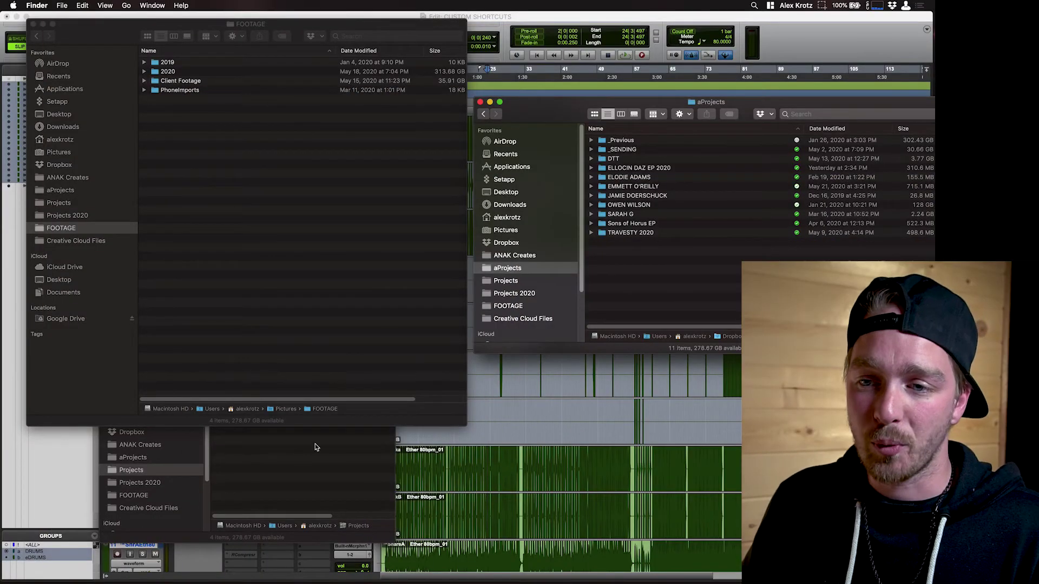
# - Snap Projects bottom-left, aProjects bottom-right and FOOTAGE top-left with Rectangle shortcuts
pyautogui.click(316, 447)
pyautogui.press('super+m')
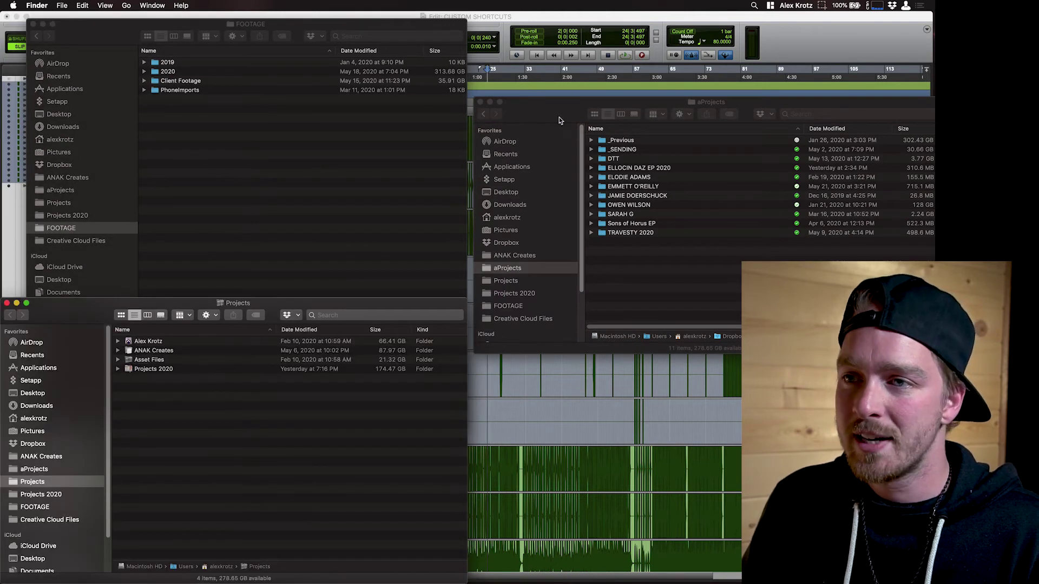
pyautogui.click(559, 120)
pyautogui.hotkey('ctrl', 'alt', 'k')
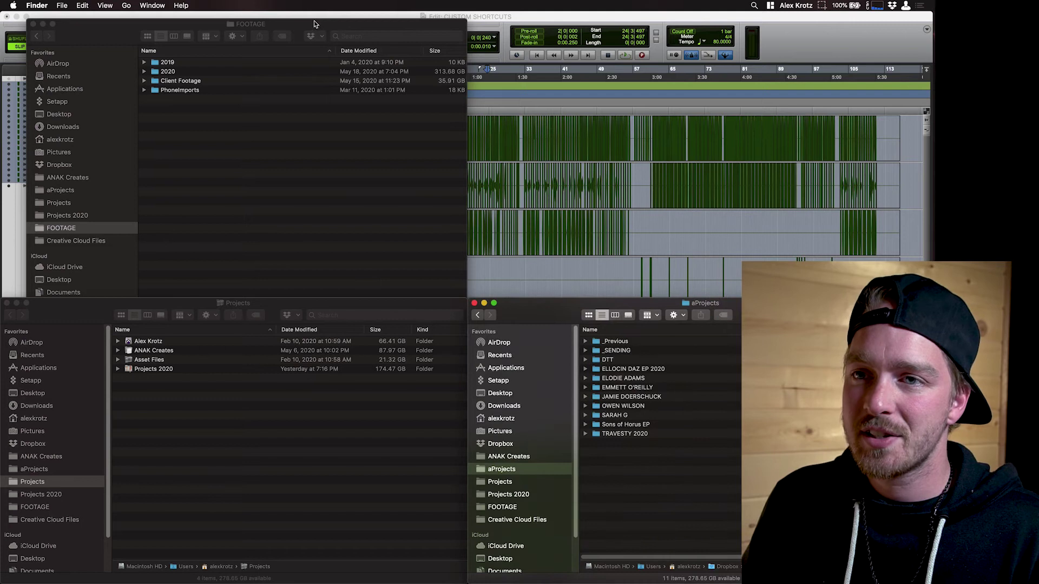
pyautogui.click(314, 21)
pyautogui.hotkey('ctrl', 'alt', 'u')
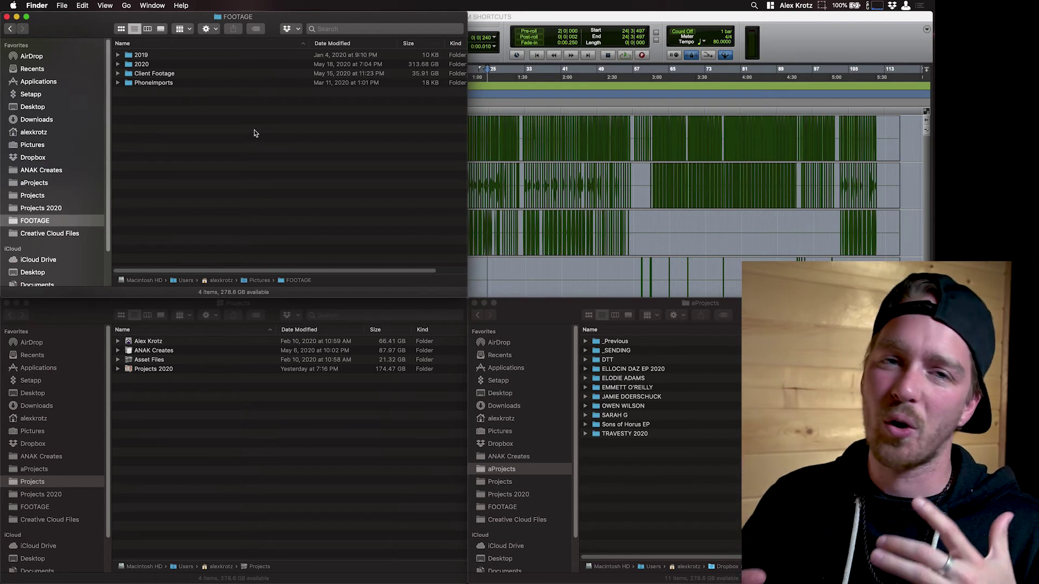
pyautogui.click(771, 6)
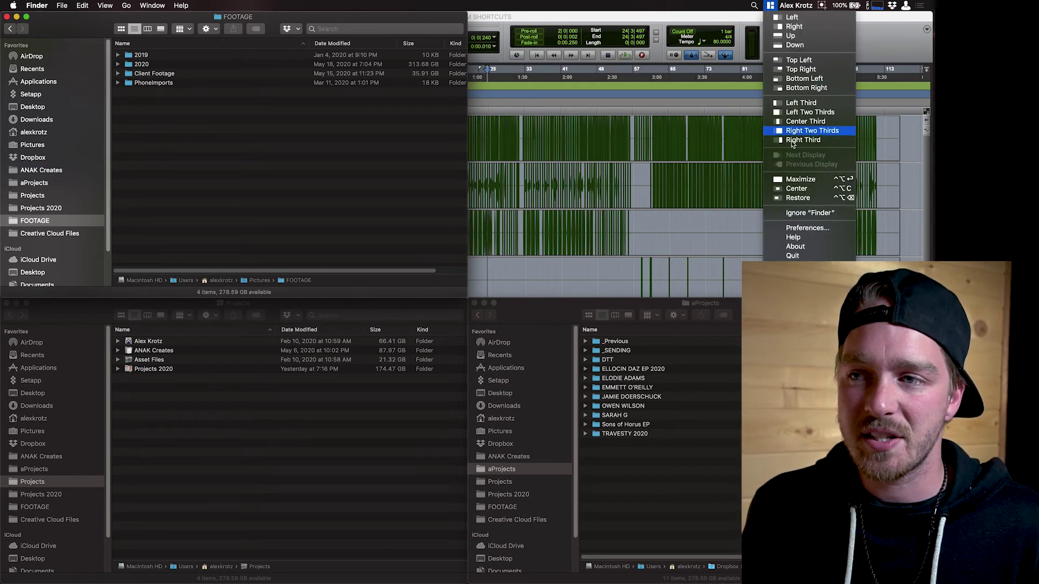